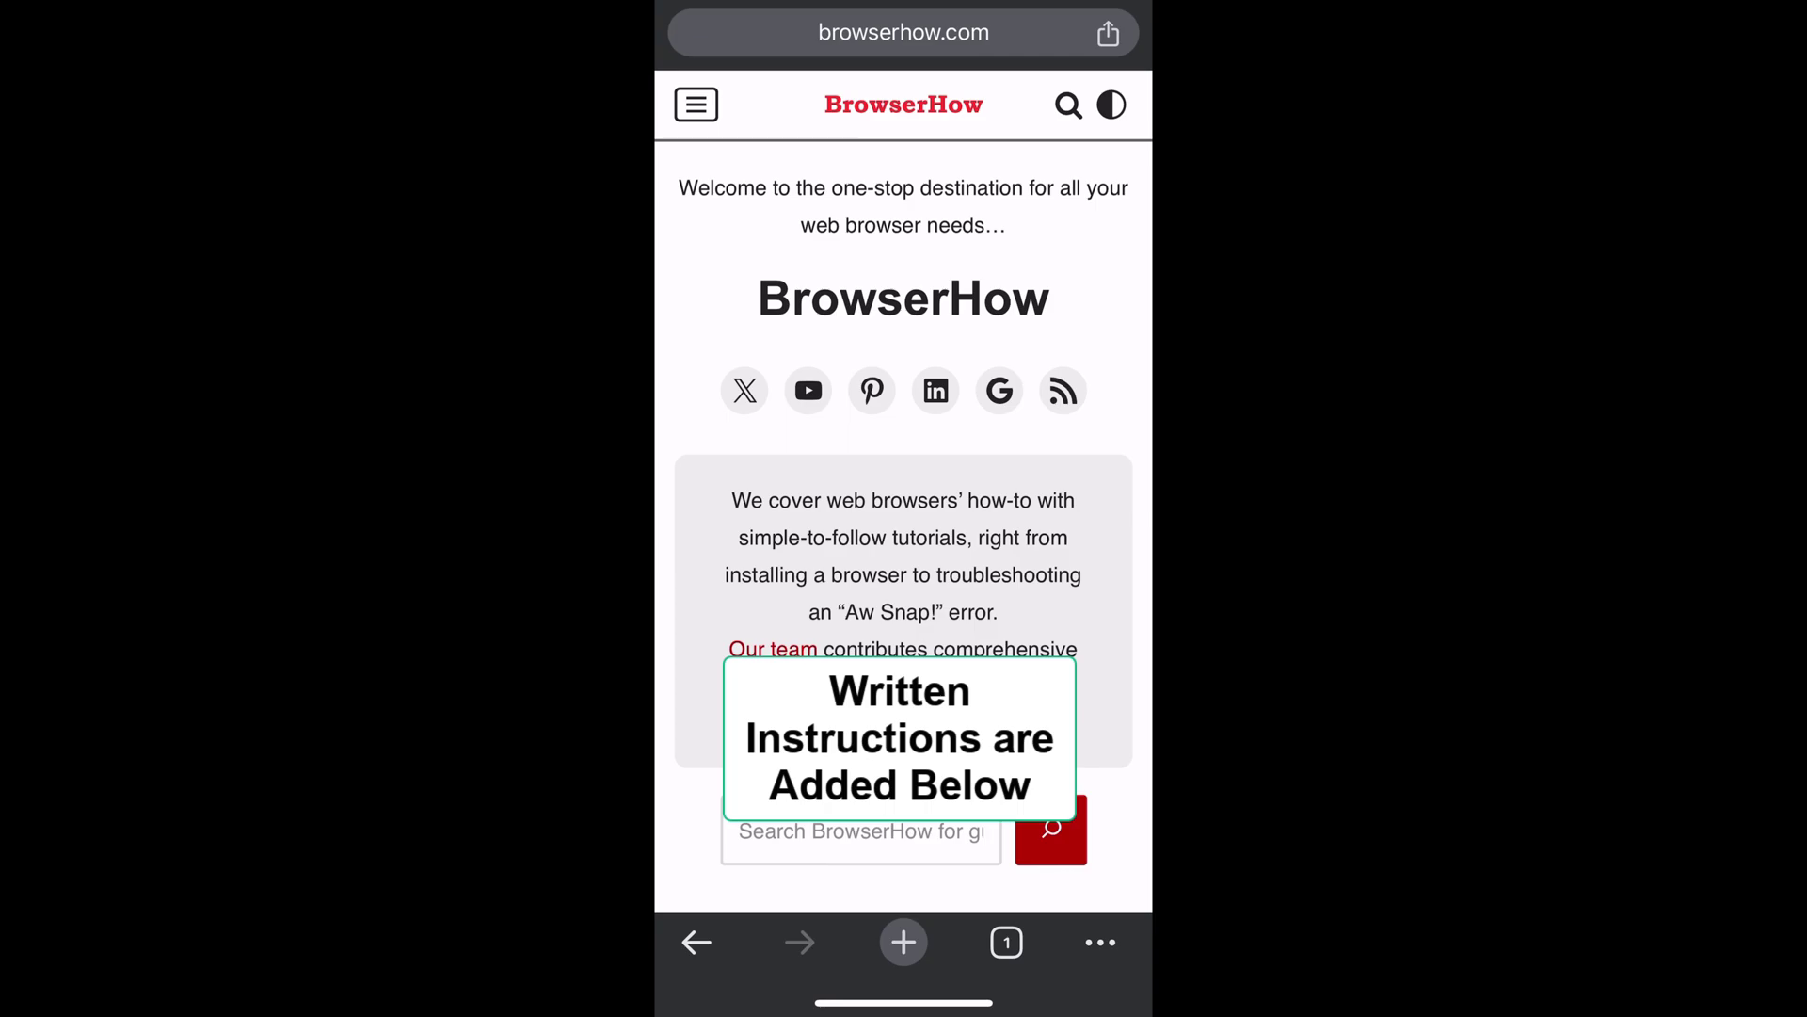
pyautogui.scroll(-3, 903, 566)
pyautogui.scroll(2, 904, 564)
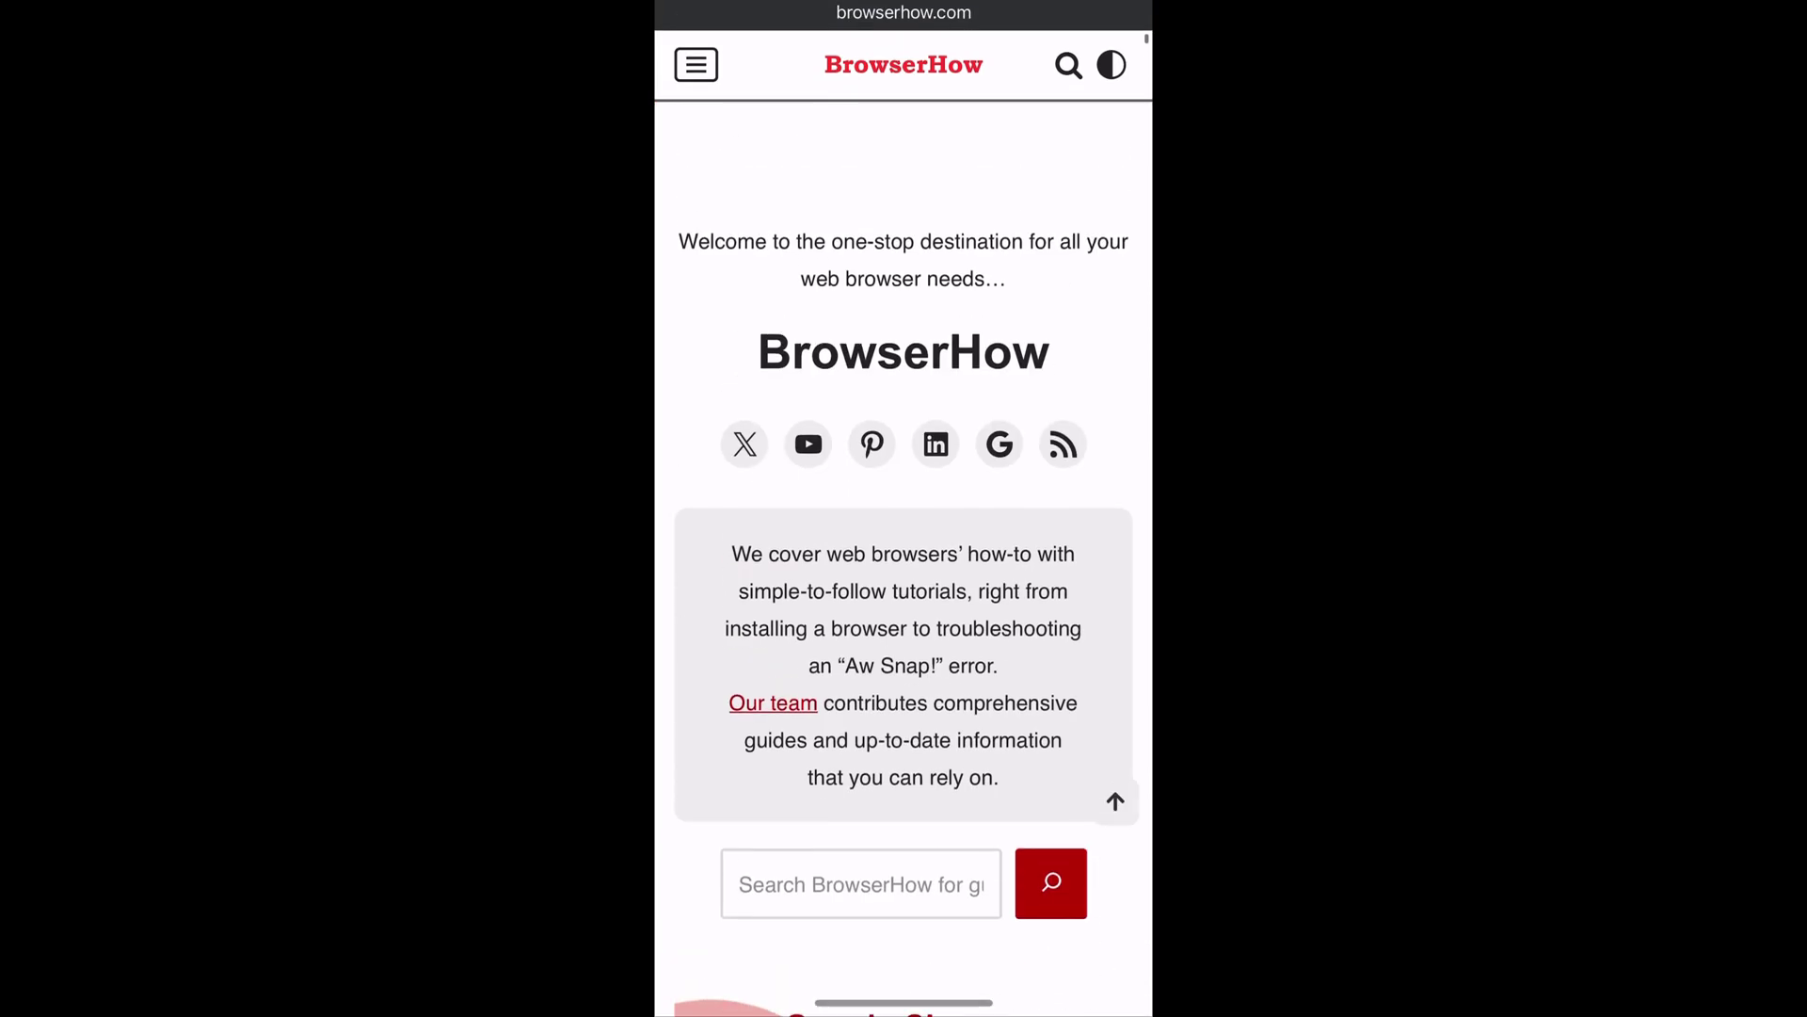
pyautogui.scroll(-4, 904, 566)
pyautogui.scroll(5, 903, 565)
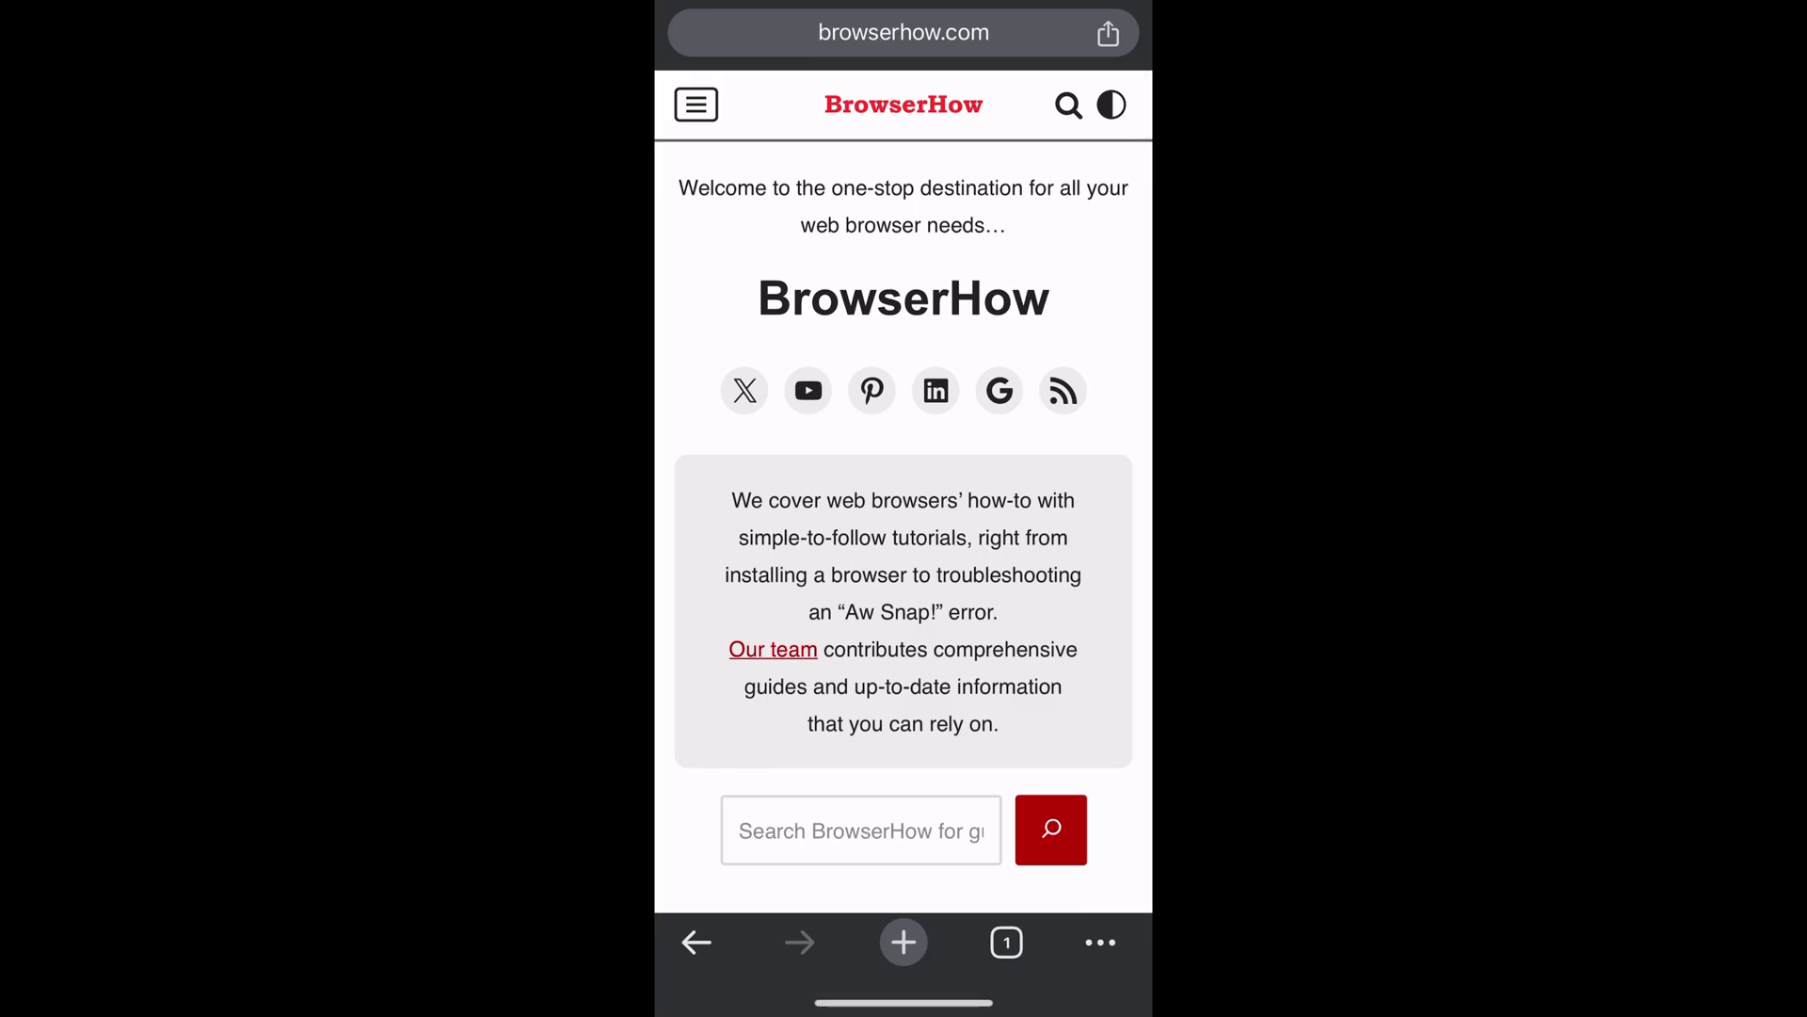
pyautogui.scroll(-3, 903, 564)
pyautogui.scroll(1, 903, 565)
pyautogui.scroll(3, 905, 566)
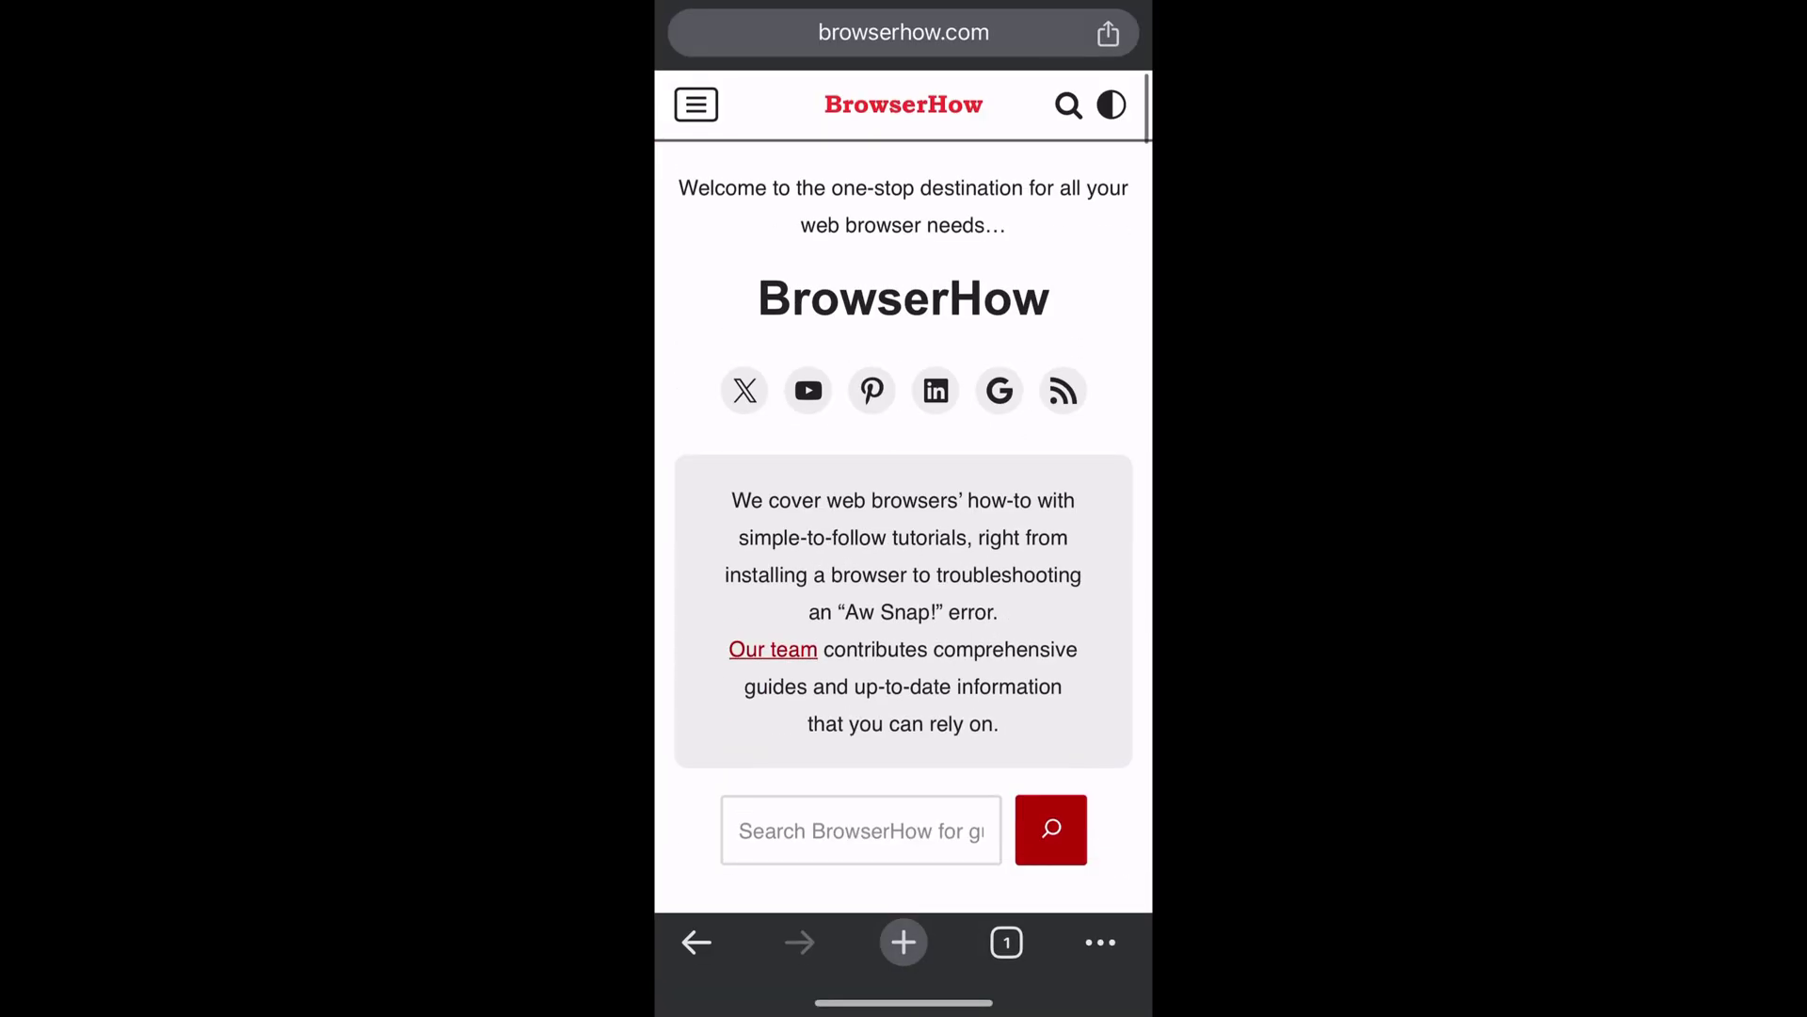
# - Open Add to Home Screen for browserhow.com from Chrome's share sheet
pyautogui.click(1108, 32)
pyautogui.moveTo(905, 706); pyautogui.dragTo(904, 282)
pyautogui.scroll(-5, 903, 565)
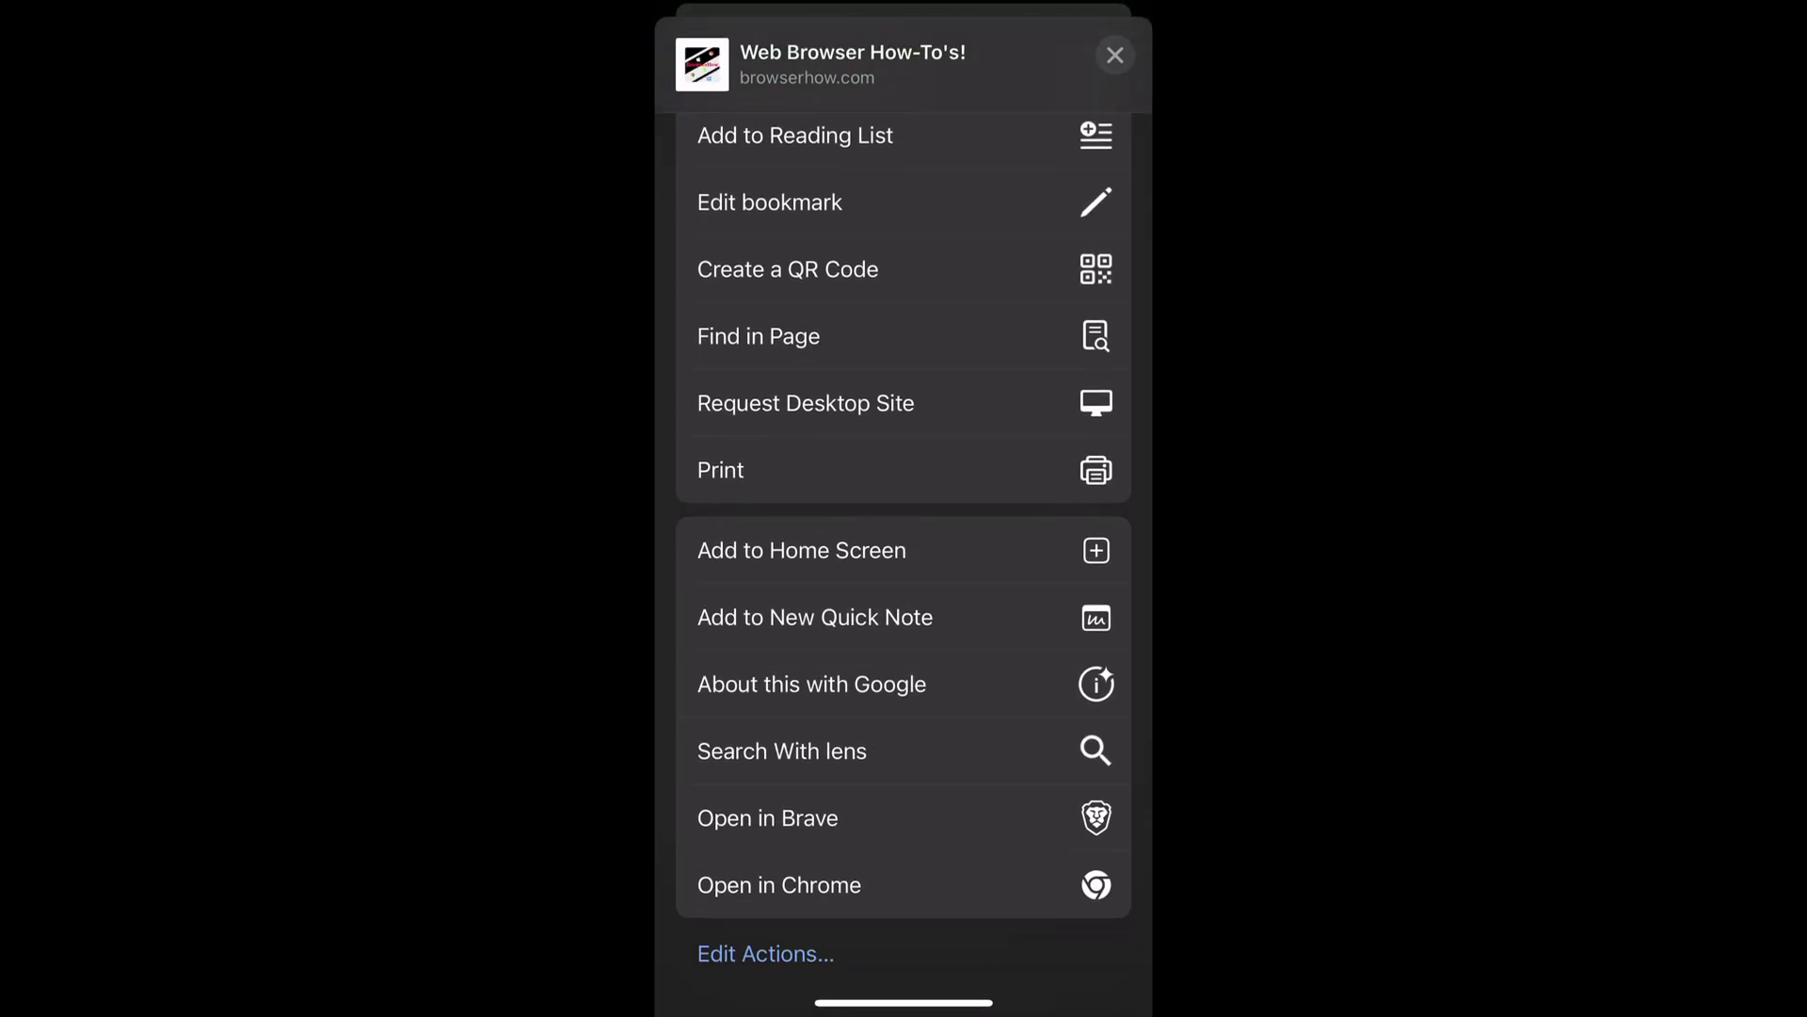
pyautogui.click(905, 550)
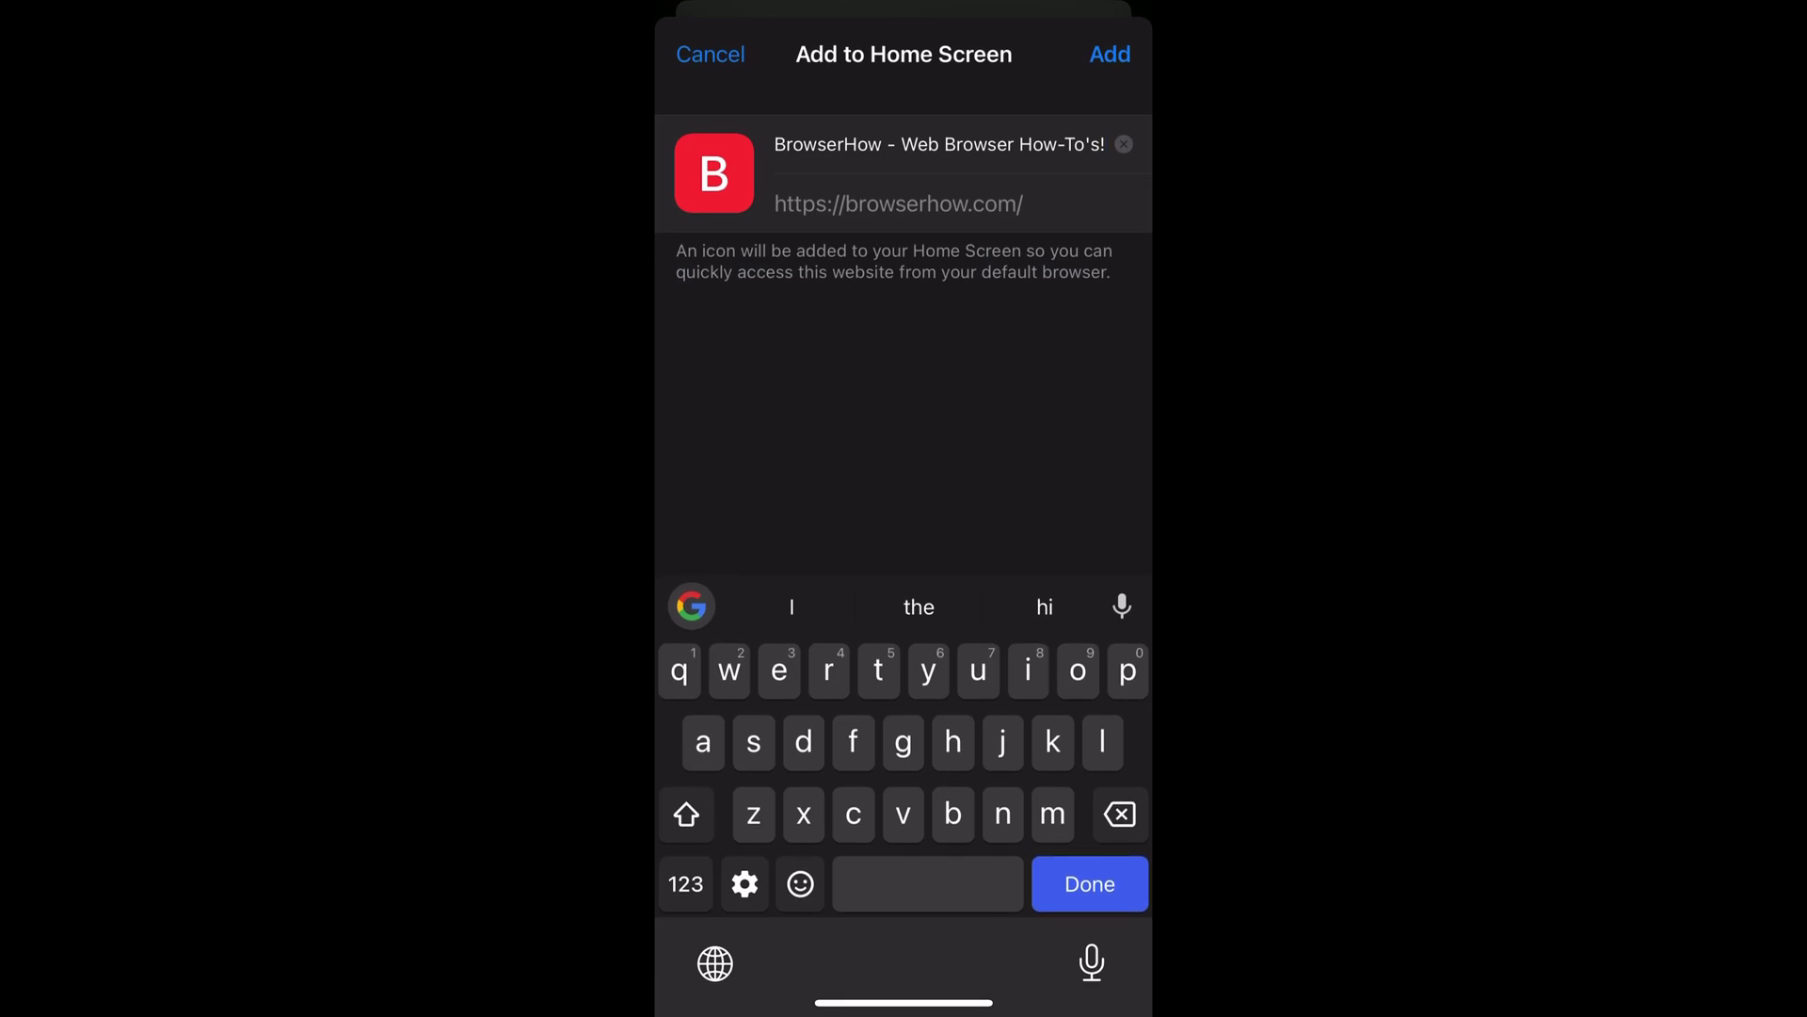
# - Trim the shortcut title toward 'BrowserHow', now reading 'BrowserHow - We'
pyautogui.press('BackSpace')
pyautogui.press('BackSpace')
pyautogui.press('BackSpace')
pyautogui.press('BackSpace')
pyautogui.press('BackSpace')
pyautogui.press('BackSpace')
pyautogui.press('BackSpace')
pyautogui.press('BackSpace')
pyautogui.press('BackSpace')
pyautogui.press('BackSpace')
pyautogui.press('BackSpace')
pyautogui.press('BackSpace')
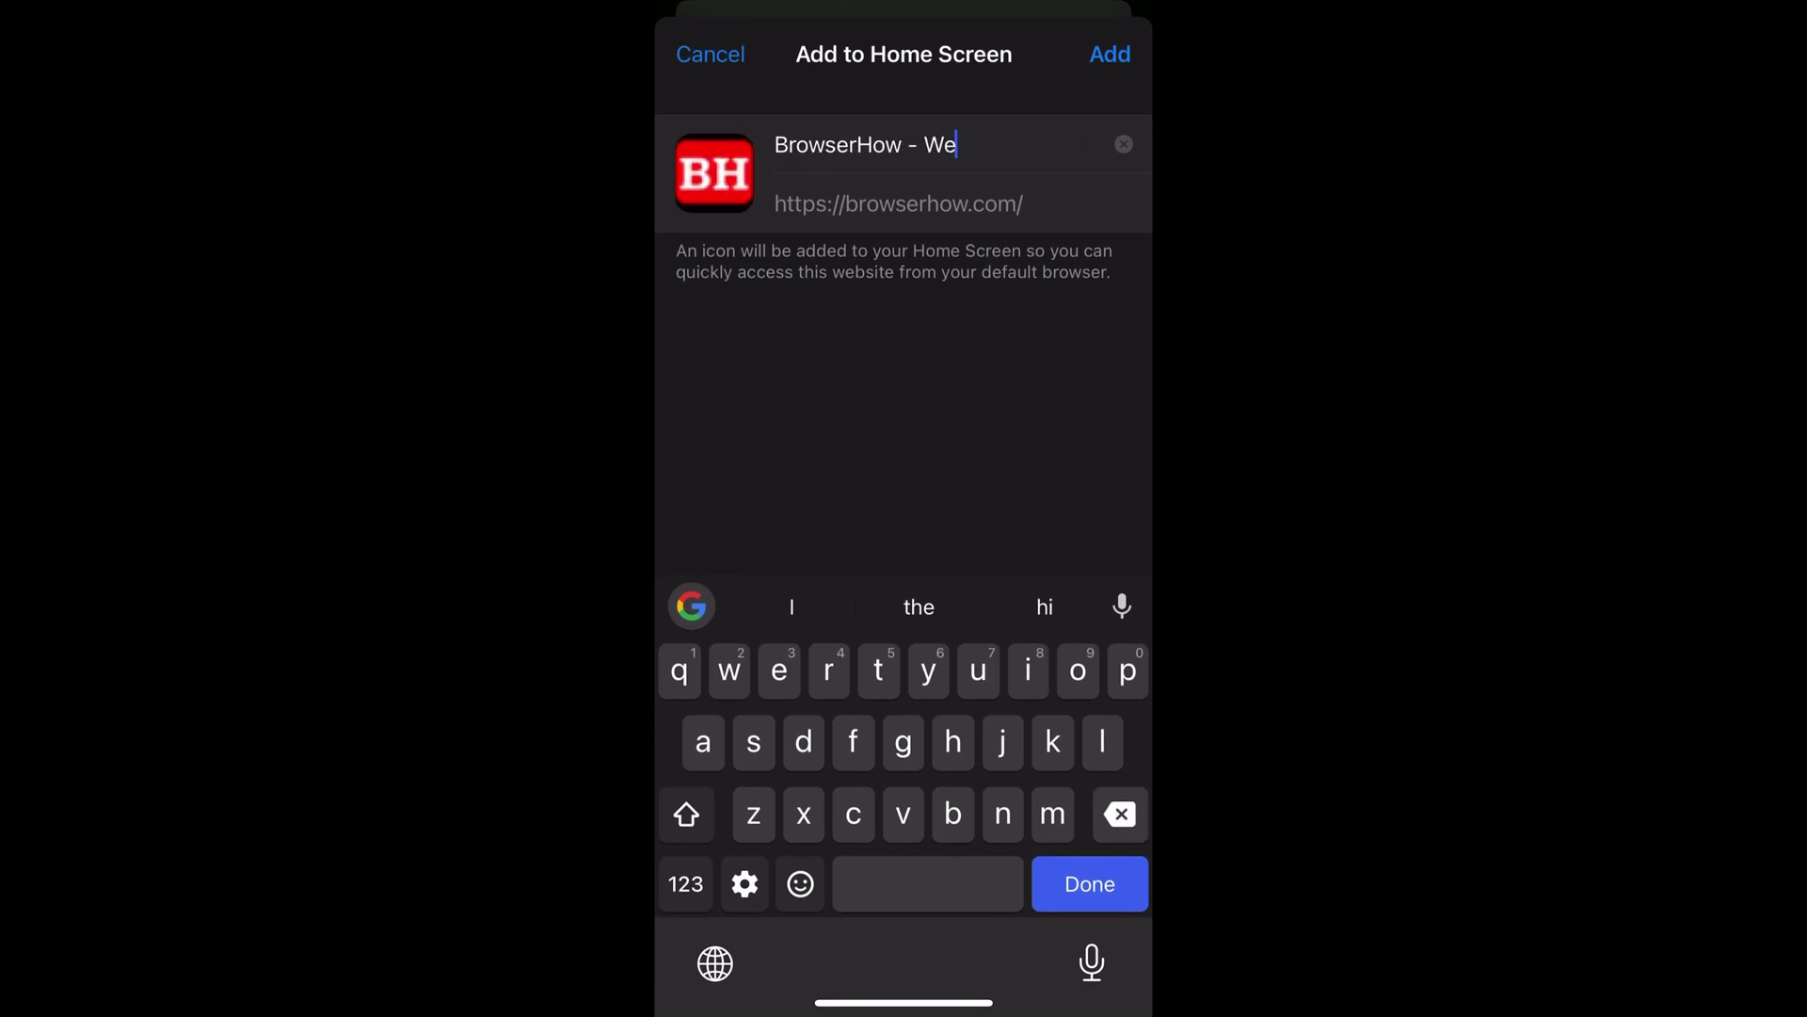
pyautogui.press('BackSpace')
pyautogui.press('BackSpace')
pyautogui.press('BackSpace')
pyautogui.press('BackSpace')
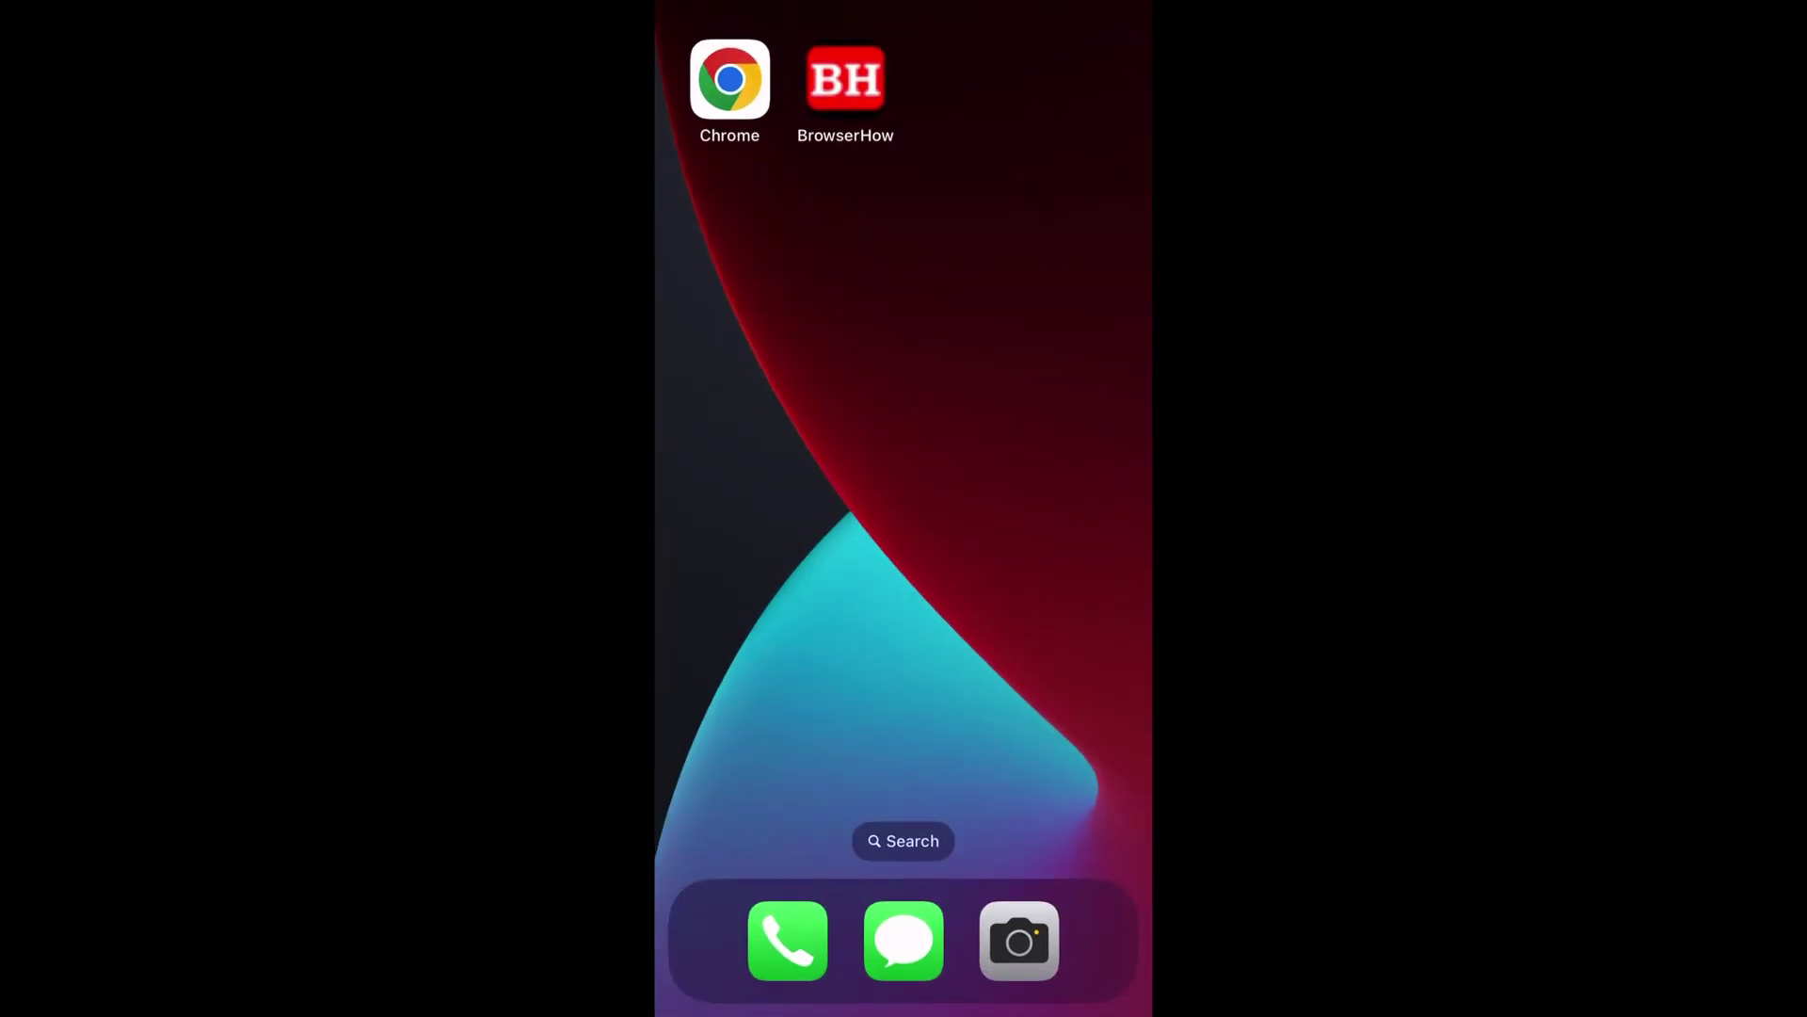
# - Launch the BrowserHow home-screen icon to load browserhow.com's homepage in Safari
pyautogui.click(846, 79)
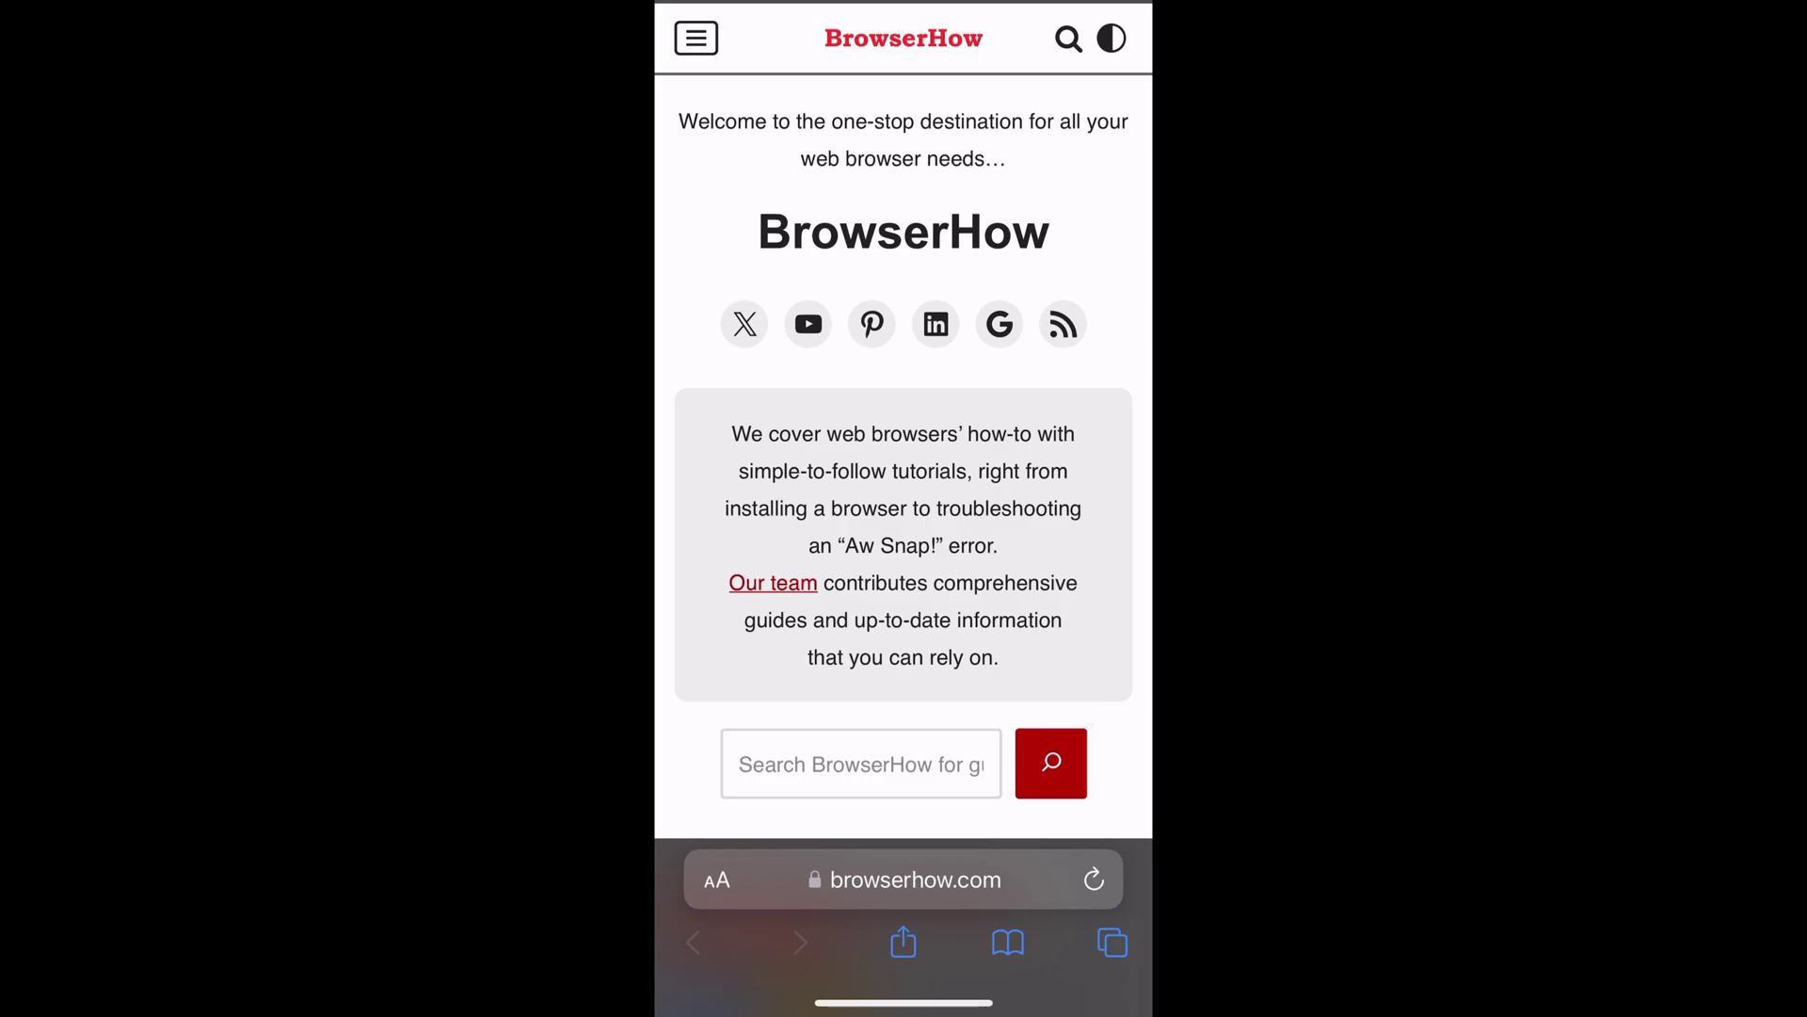
# - Leave Safari for the home screen showing BrowserHow beside Chrome
pyautogui.press('super')
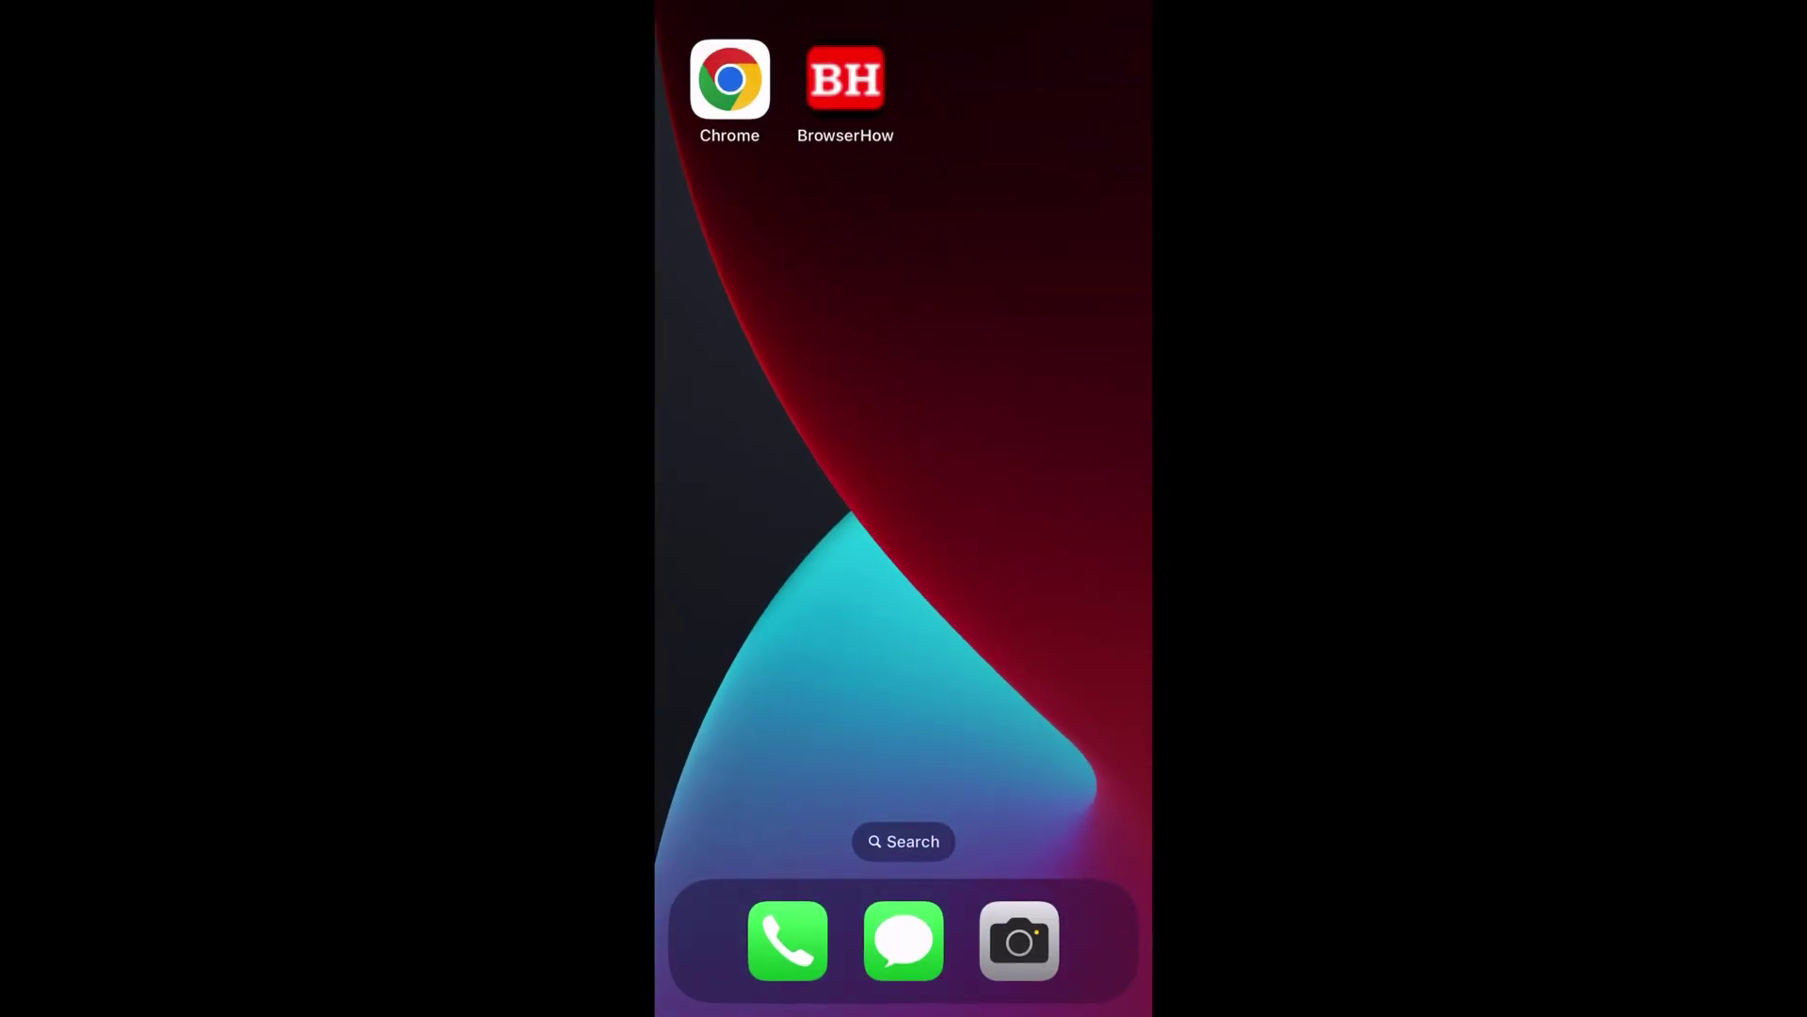